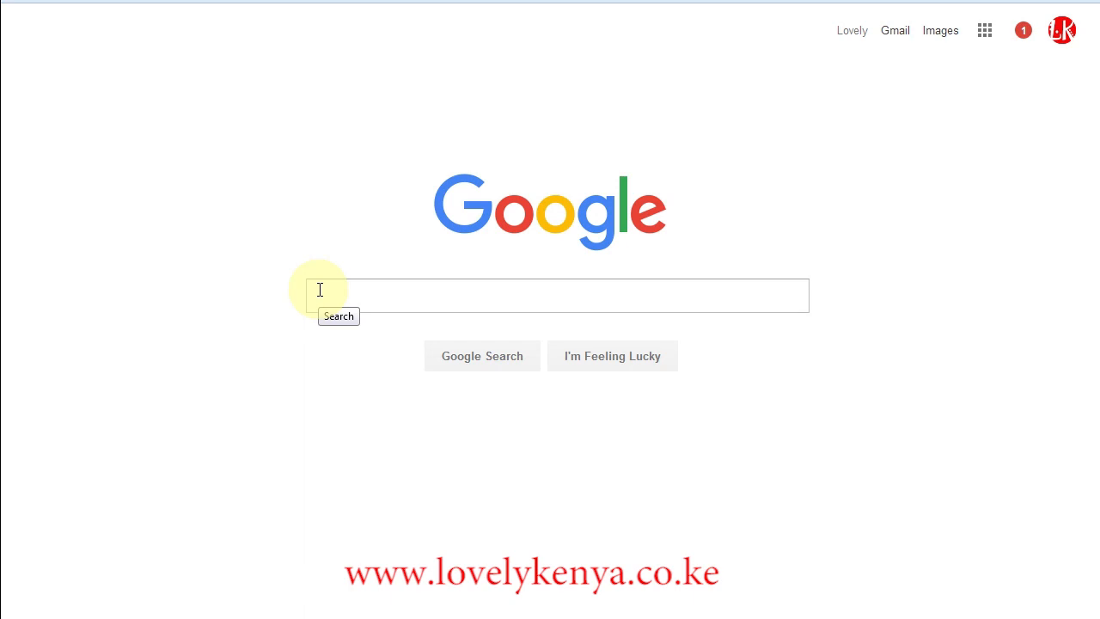
- Search Google for "nhif byproduct"
click(335, 292)
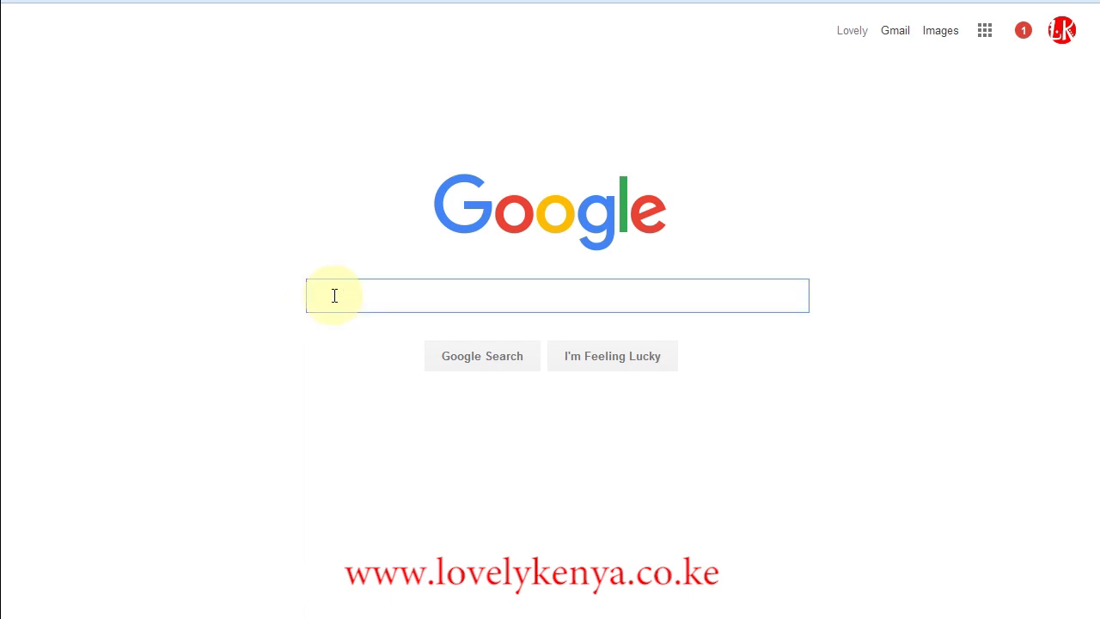
text(n)
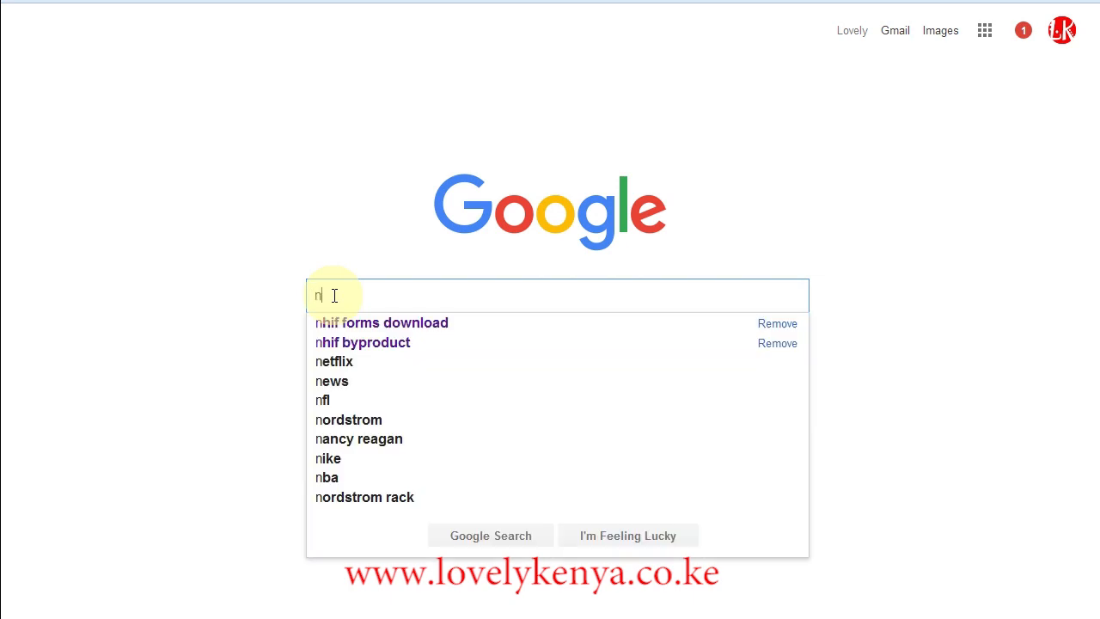
text(hif)
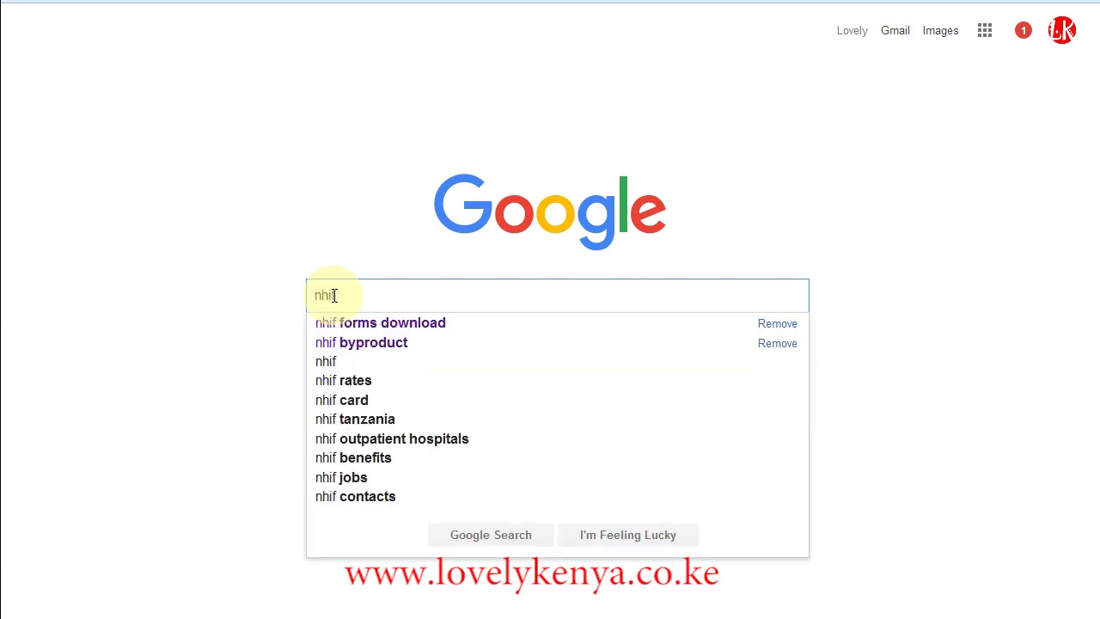
click(356, 344)
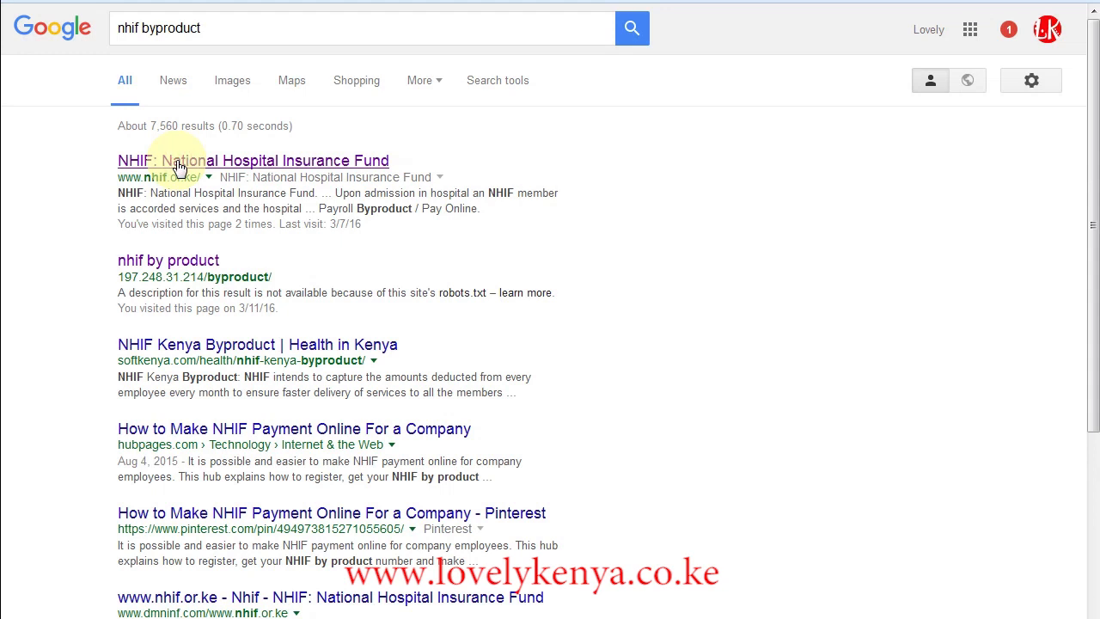
- Open the NHIF: National Hospital Insurance Fund website and go to its Payroll Byproduct / Pay Online page
click(232, 165)
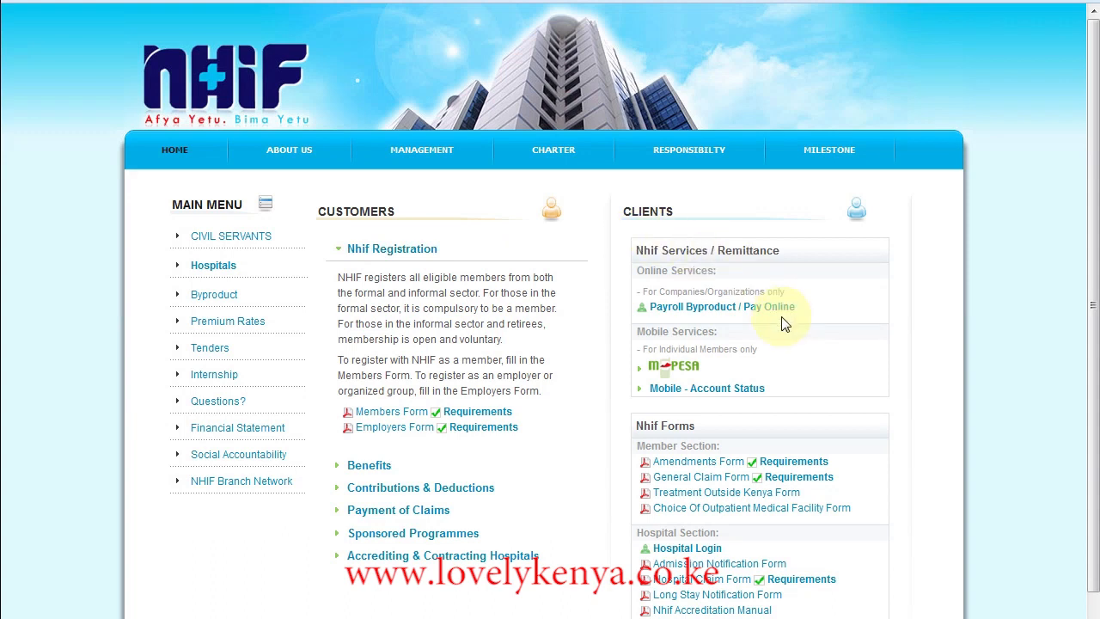
click(720, 309)
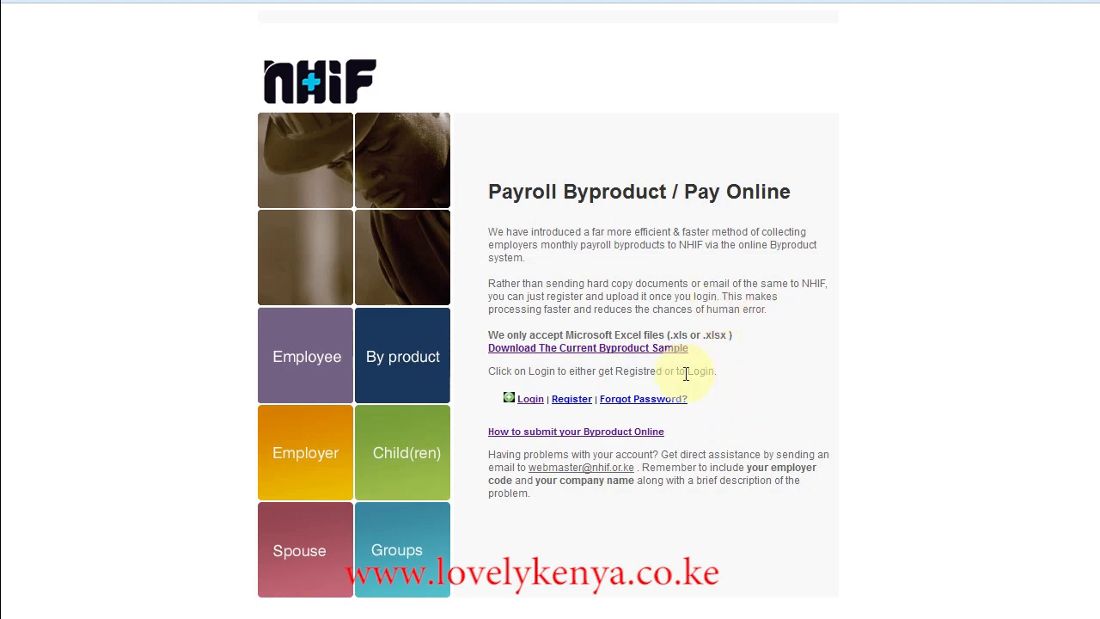
scroll(600, 497, down, 1)
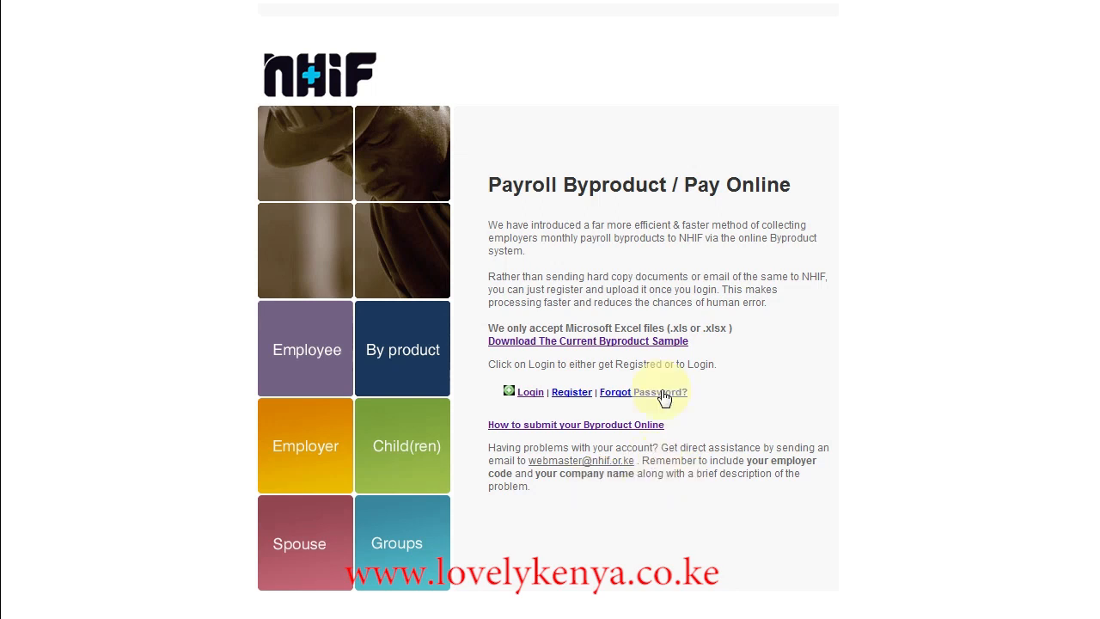
- Log in to the payroll byproduct system with the saved employer code and account password
click(531, 395)
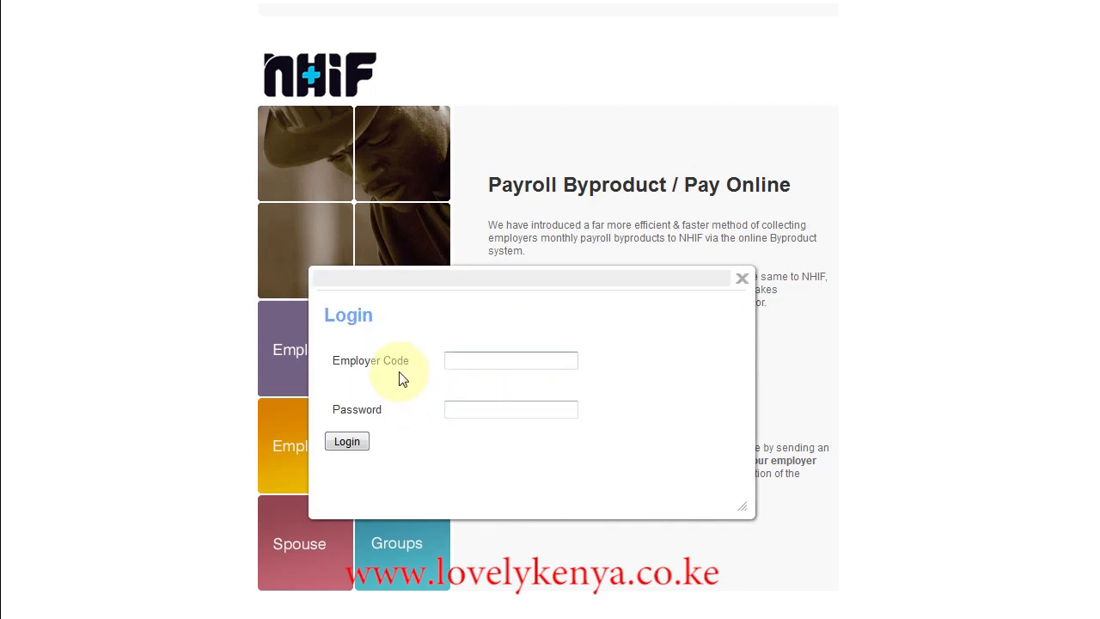
click(459, 359)
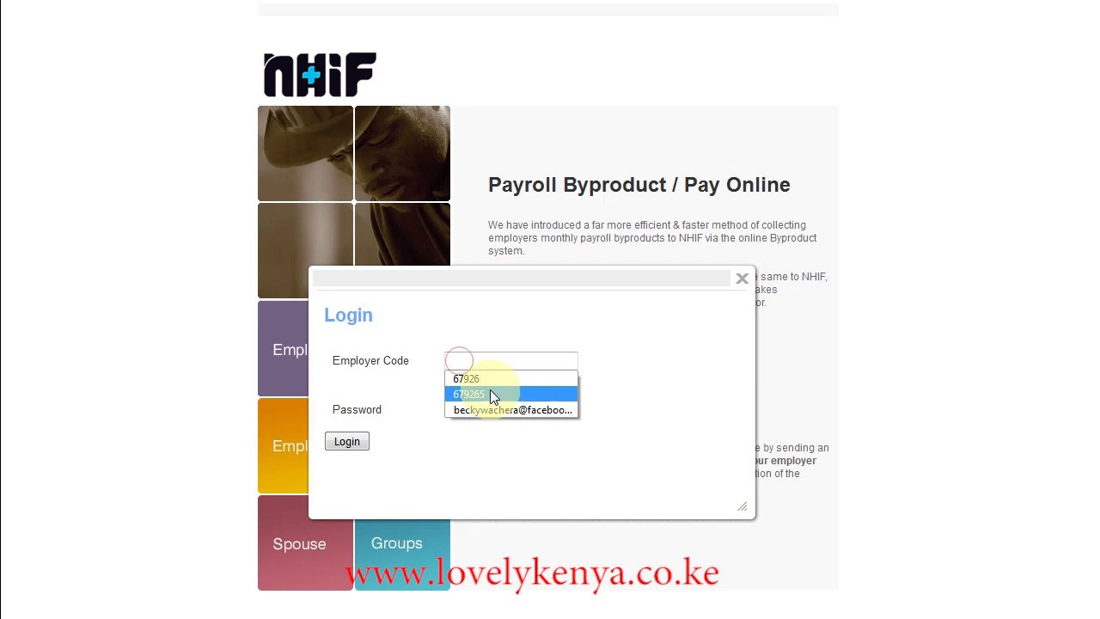
click(487, 393)
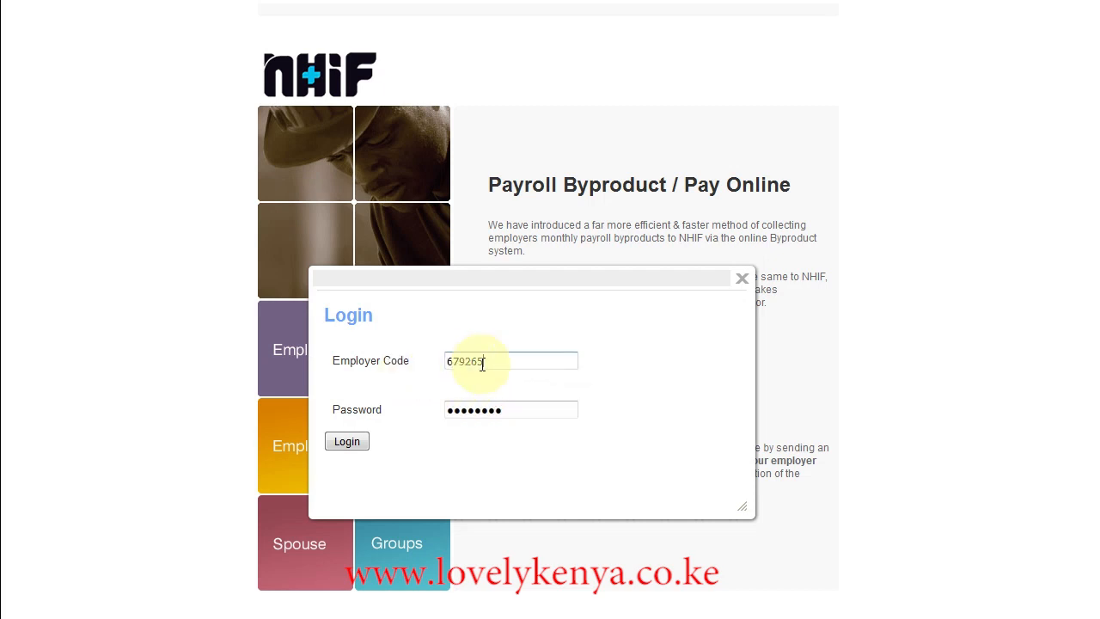
click(462, 411)
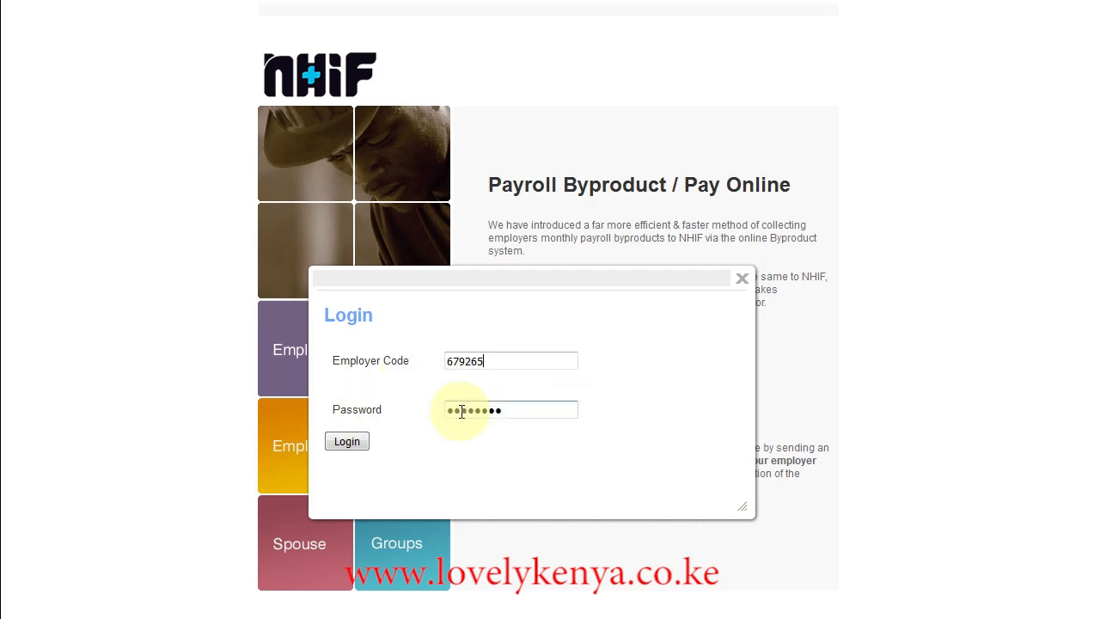
click(347, 441)
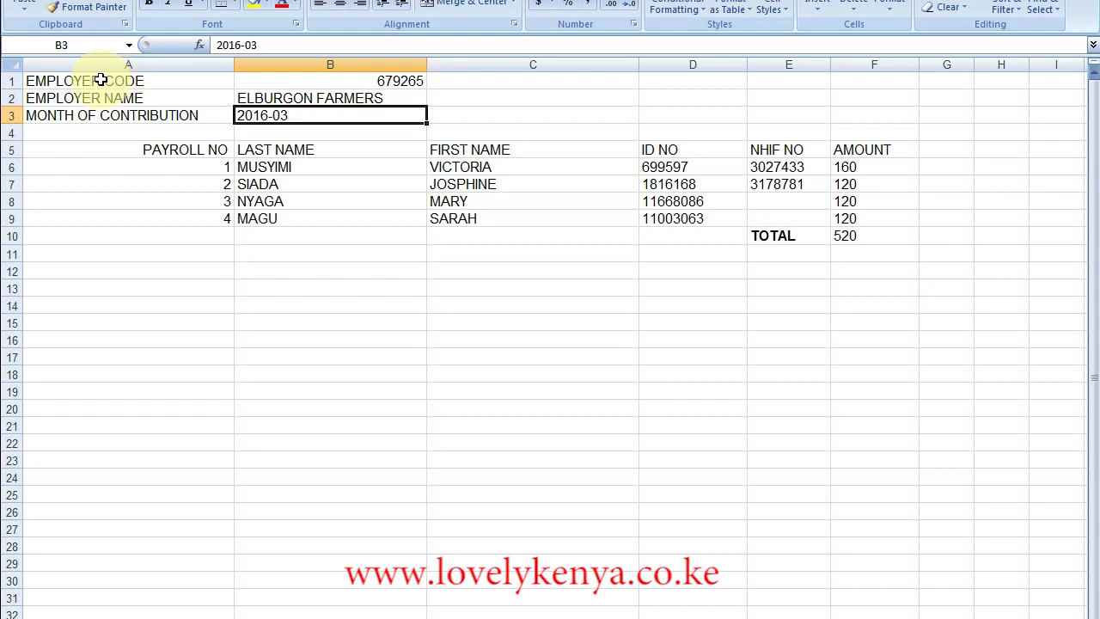
- Examine the employer code and month of contribution entries at the head of the byproduct sheet in Excel
click(101, 80)
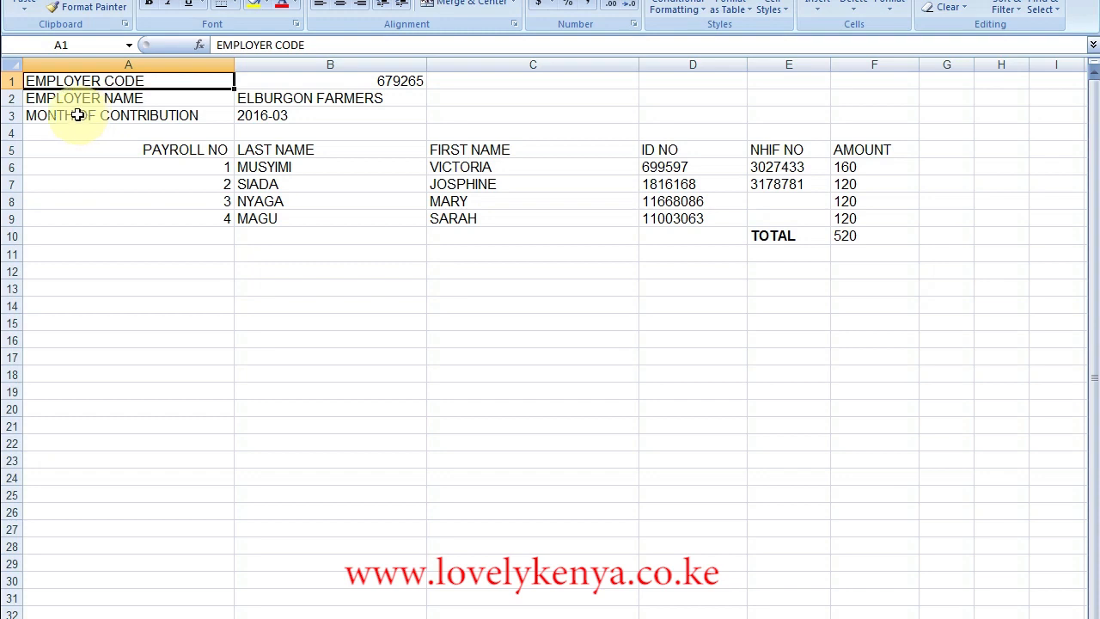
click(384, 81)
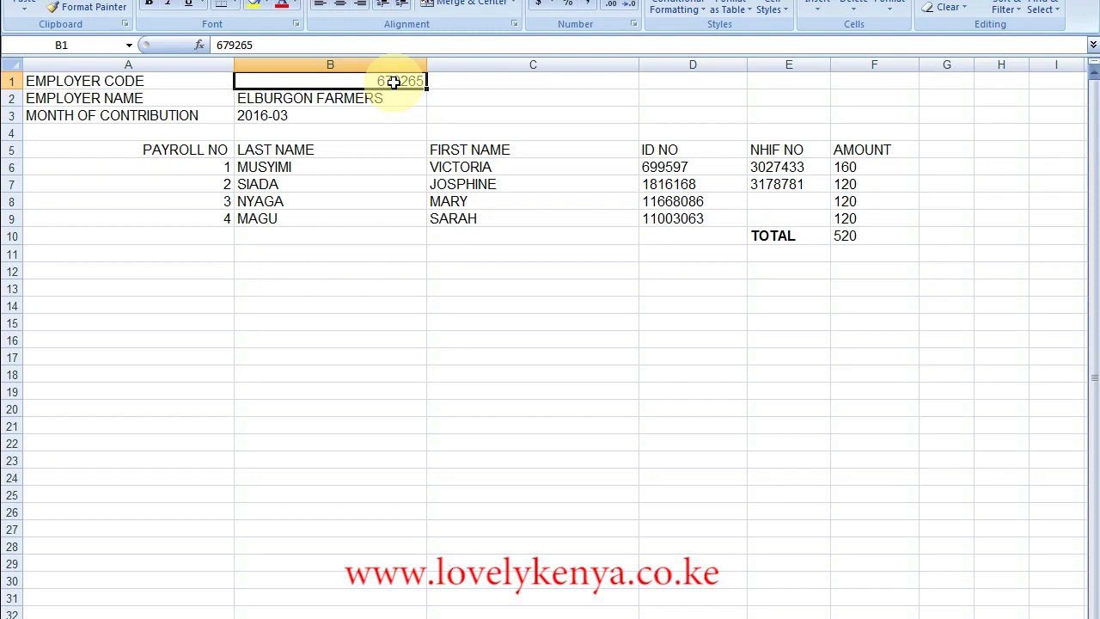
click(353, 115)
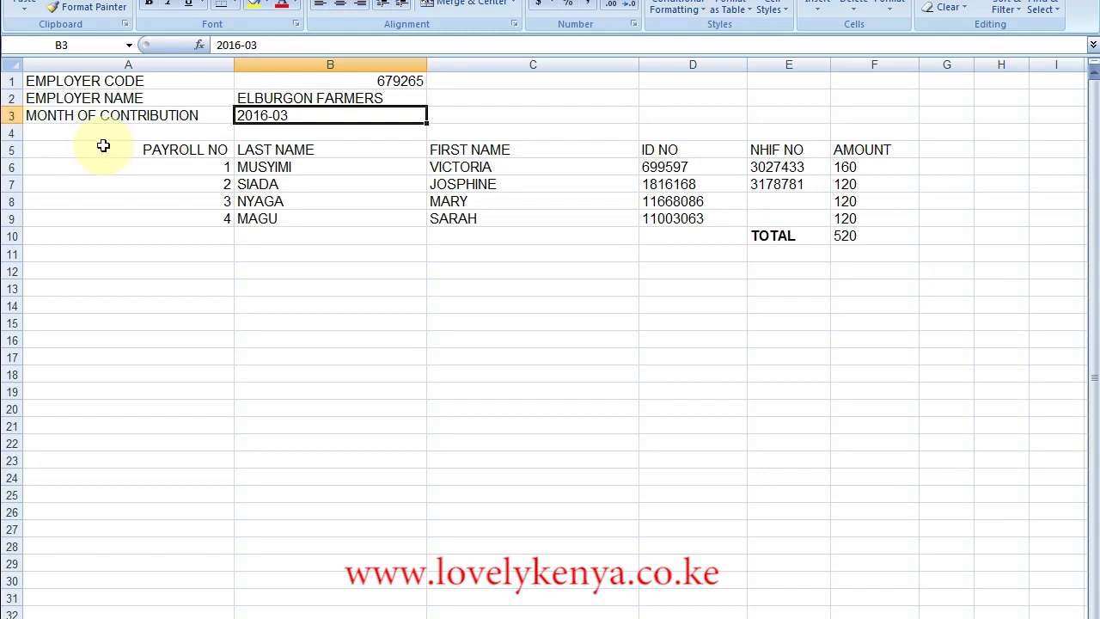
- Review the row 5 column headings from payroll number, last name and first name through ID number, NHIF number and amount
click(171, 150)
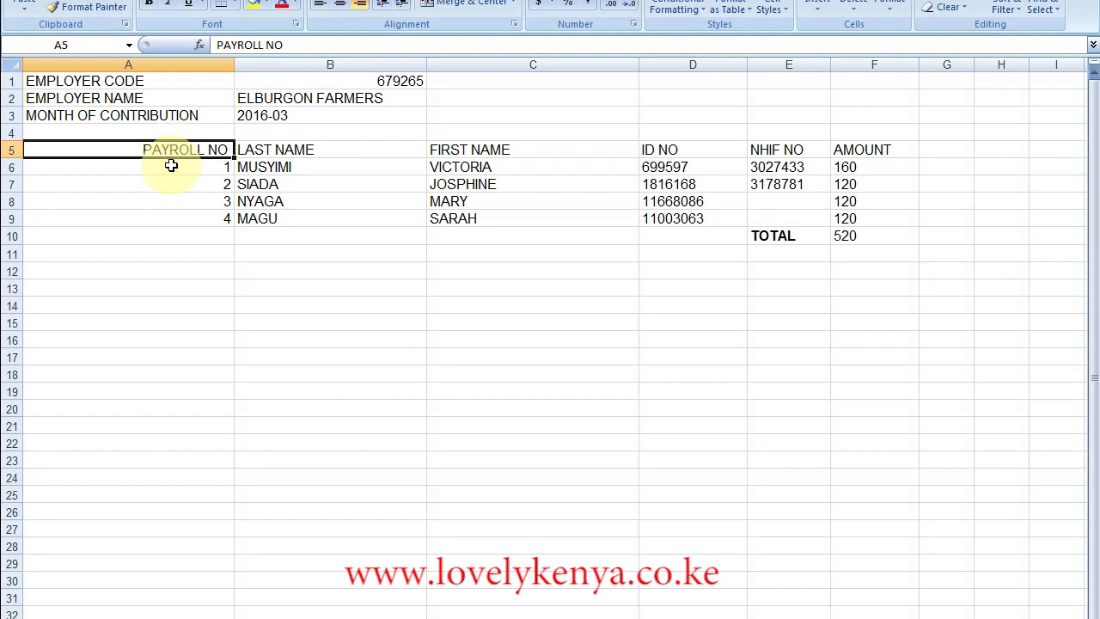
click(173, 167)
drag(173, 166, 174, 209)
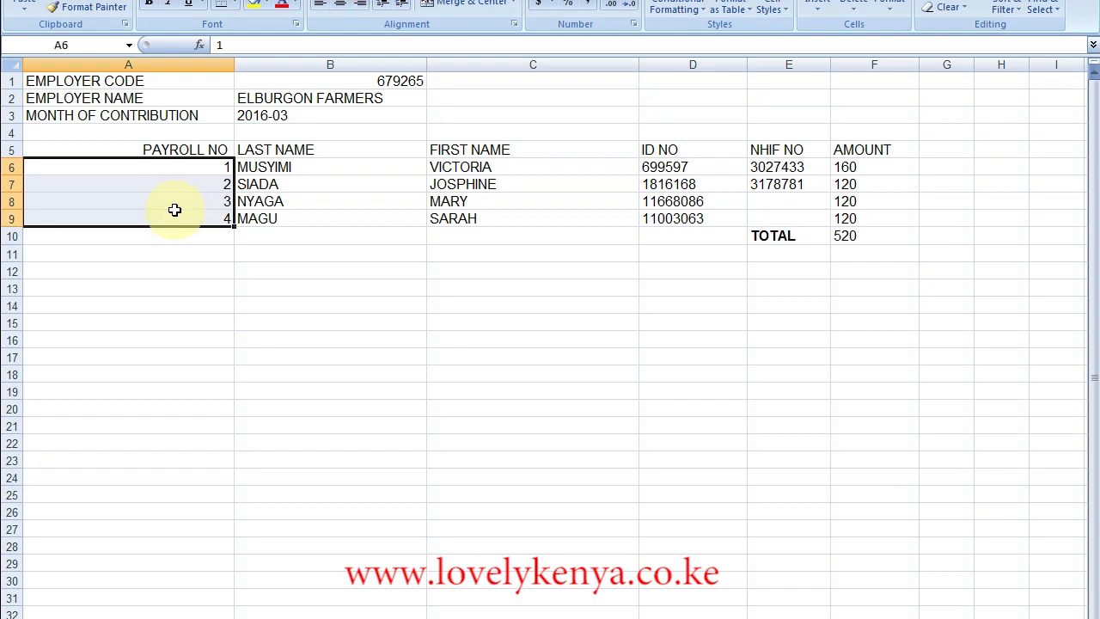
click(293, 150)
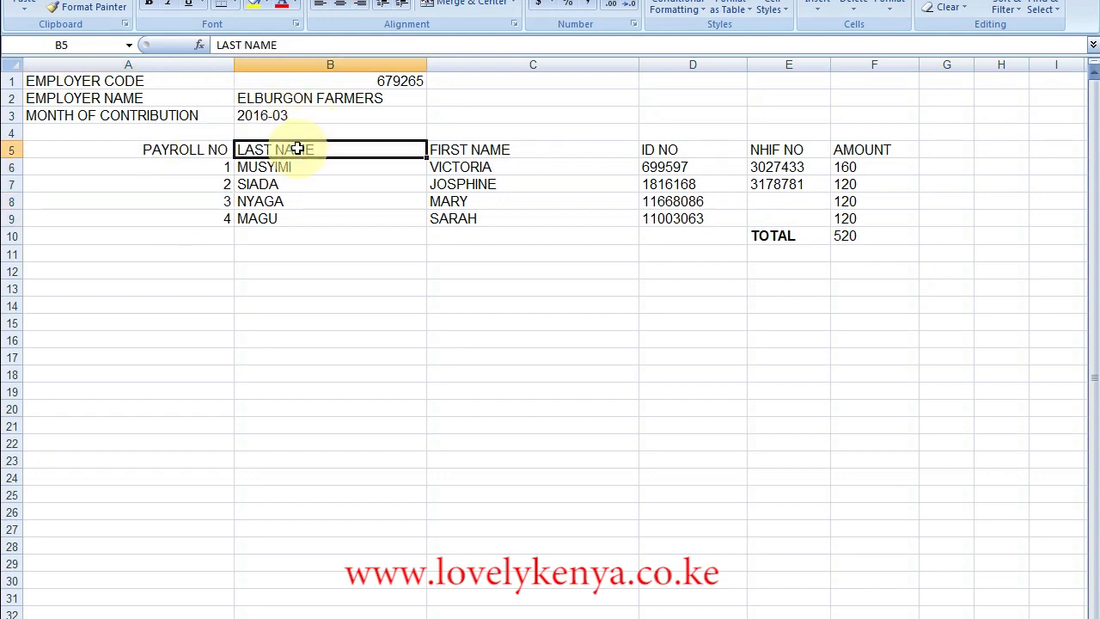
click(456, 148)
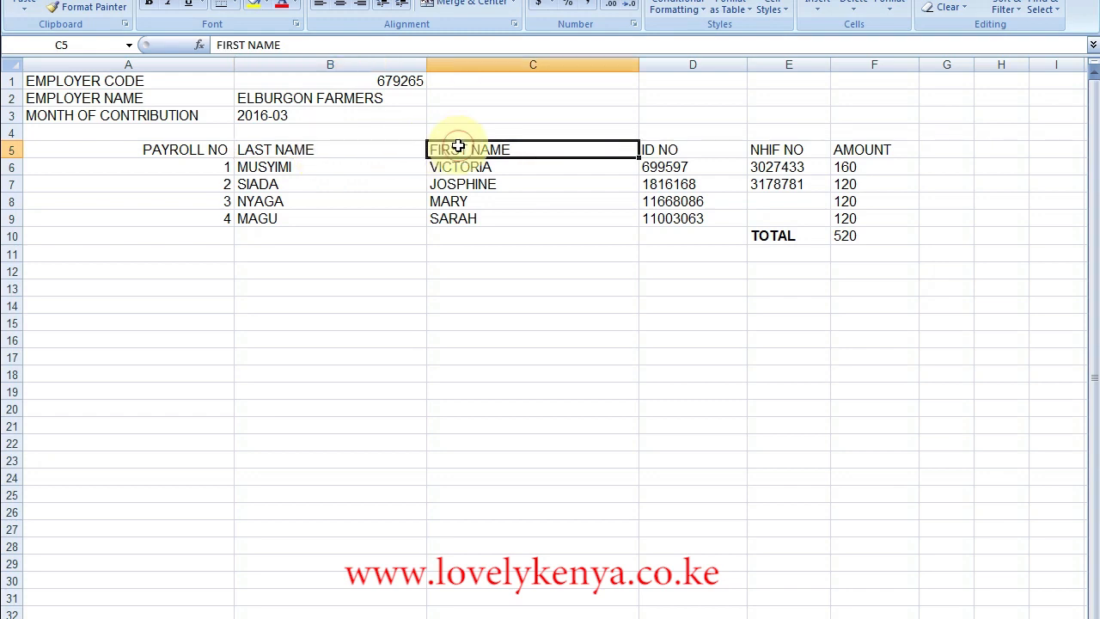
click(676, 150)
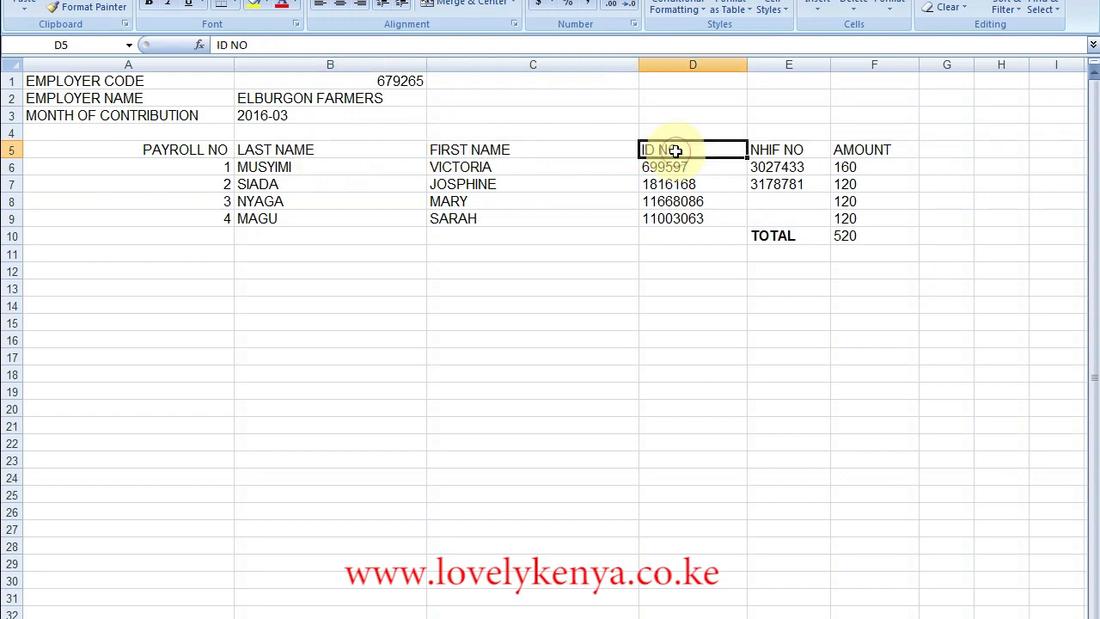
click(798, 149)
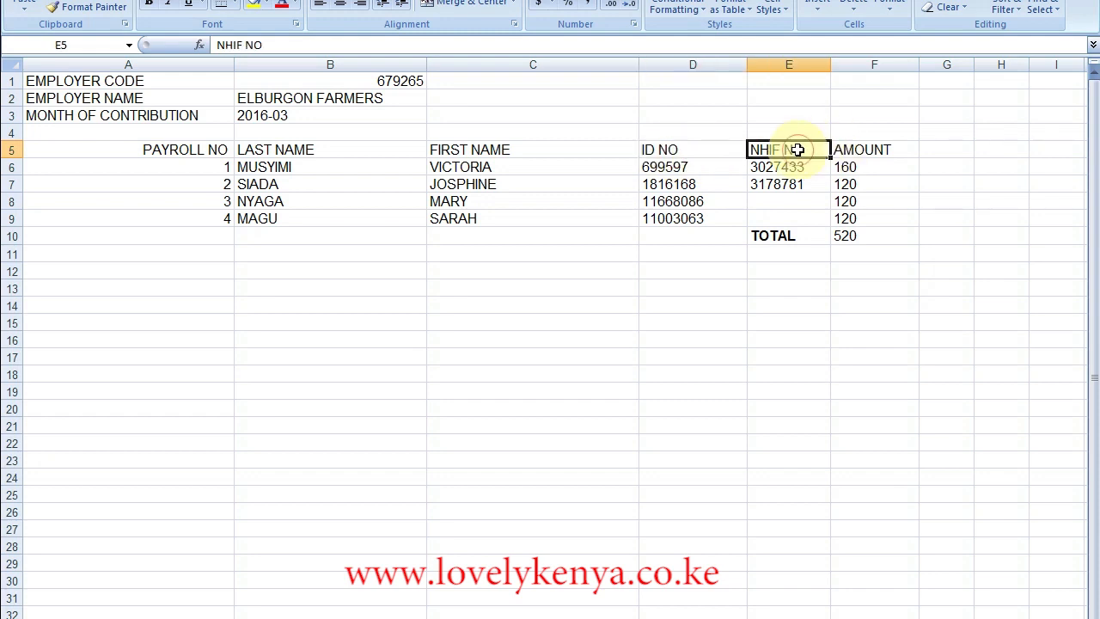
click(905, 152)
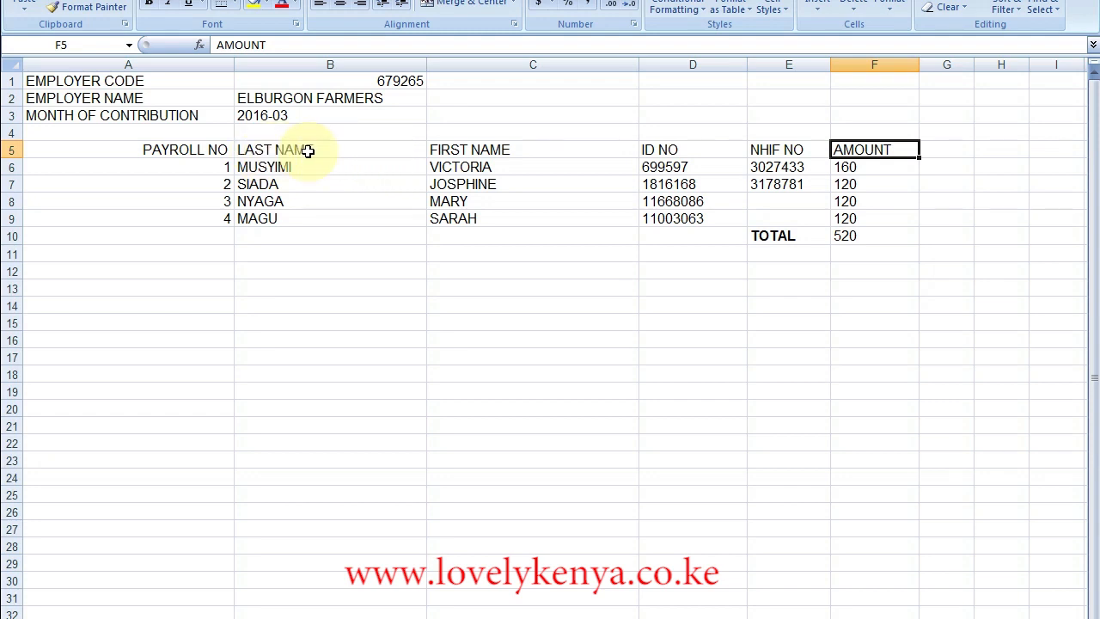
click(193, 149)
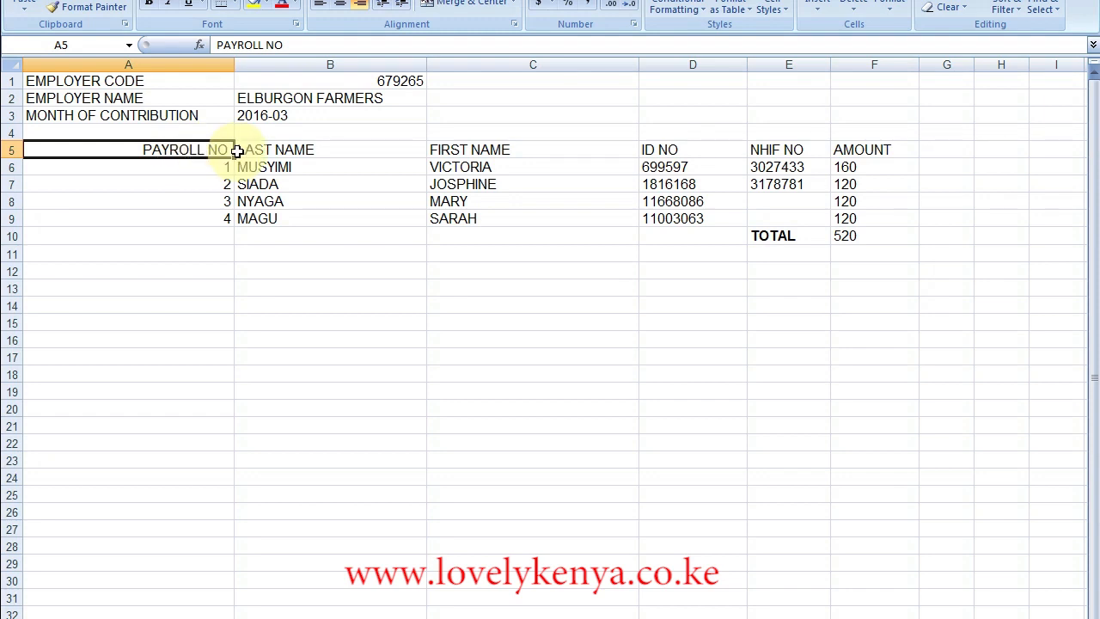
click(272, 151)
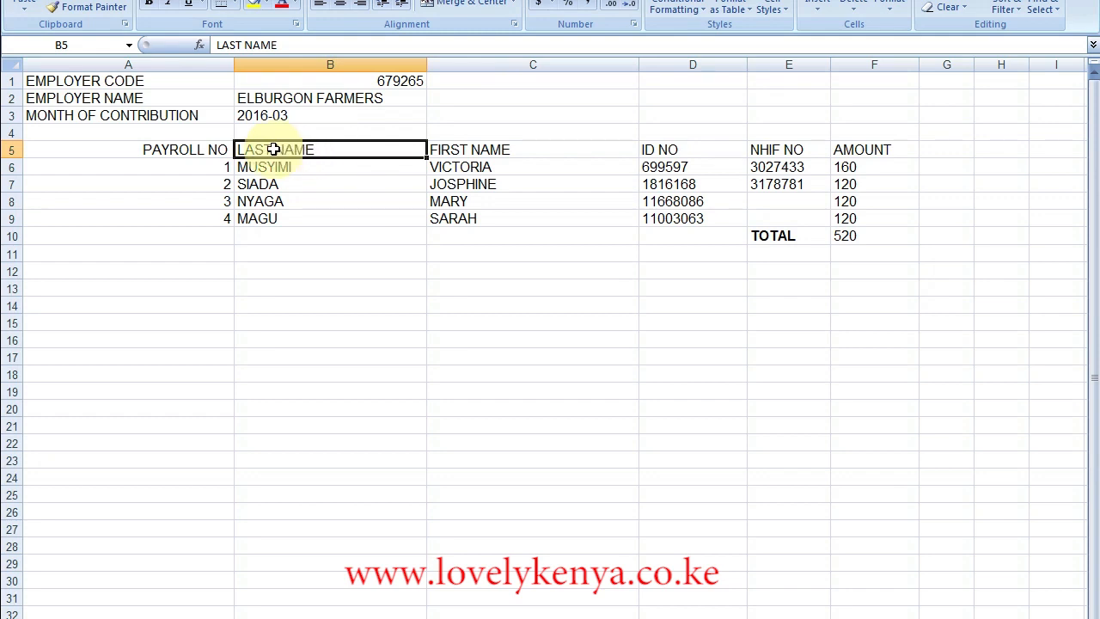
click(465, 151)
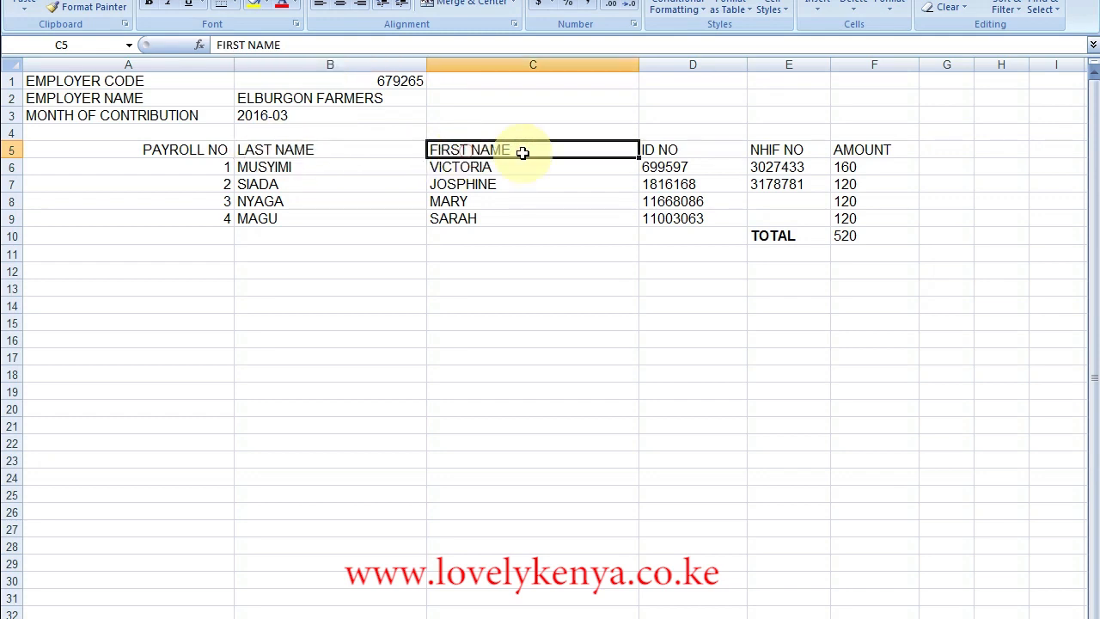
click(717, 159)
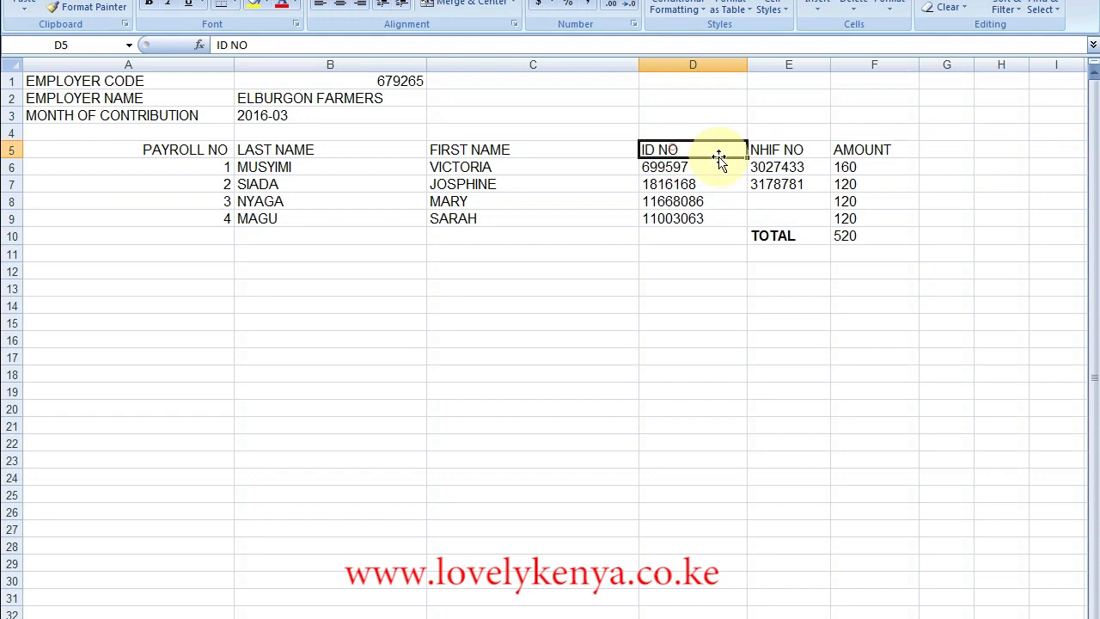
click(779, 149)
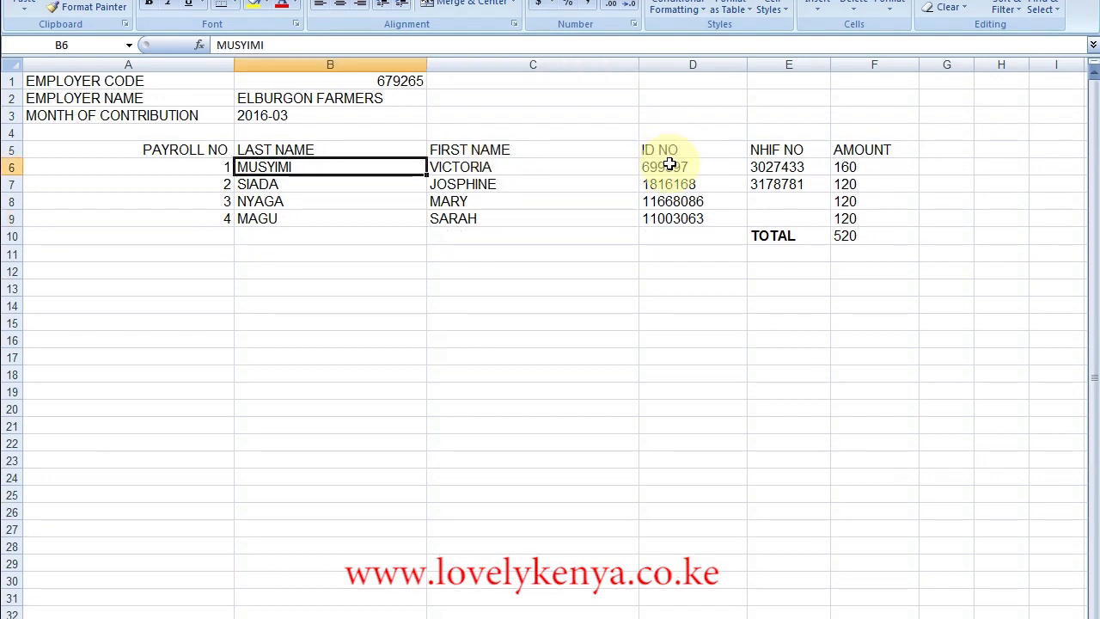
- Try adding a leading apostrophe to the first employee's ID number in D6, and remove it again
drag(669, 165, 674, 213)
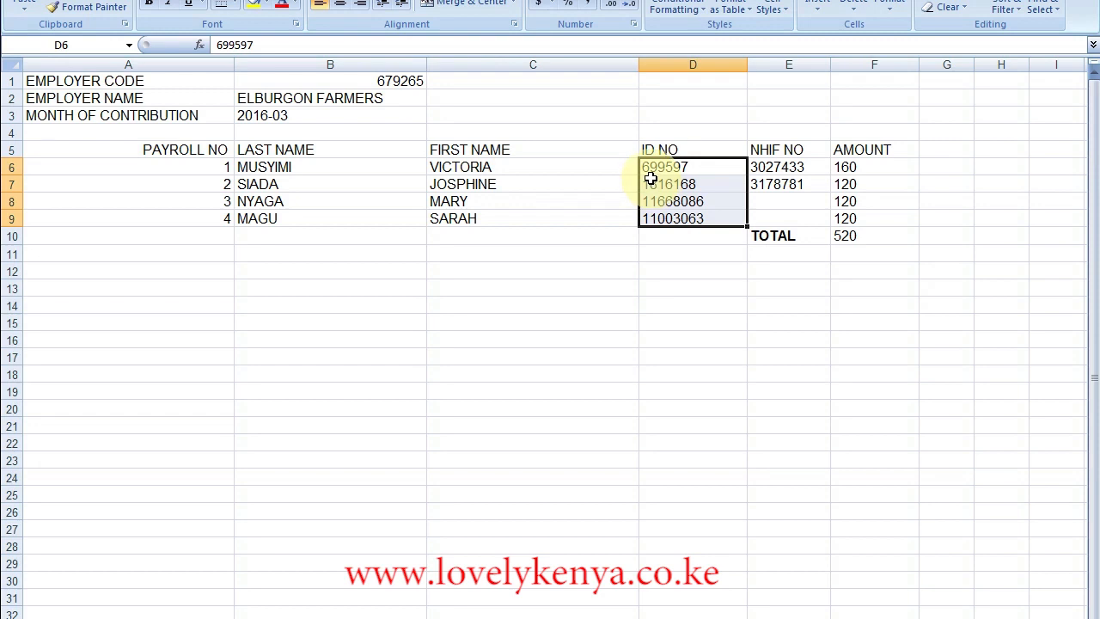
click(644, 168)
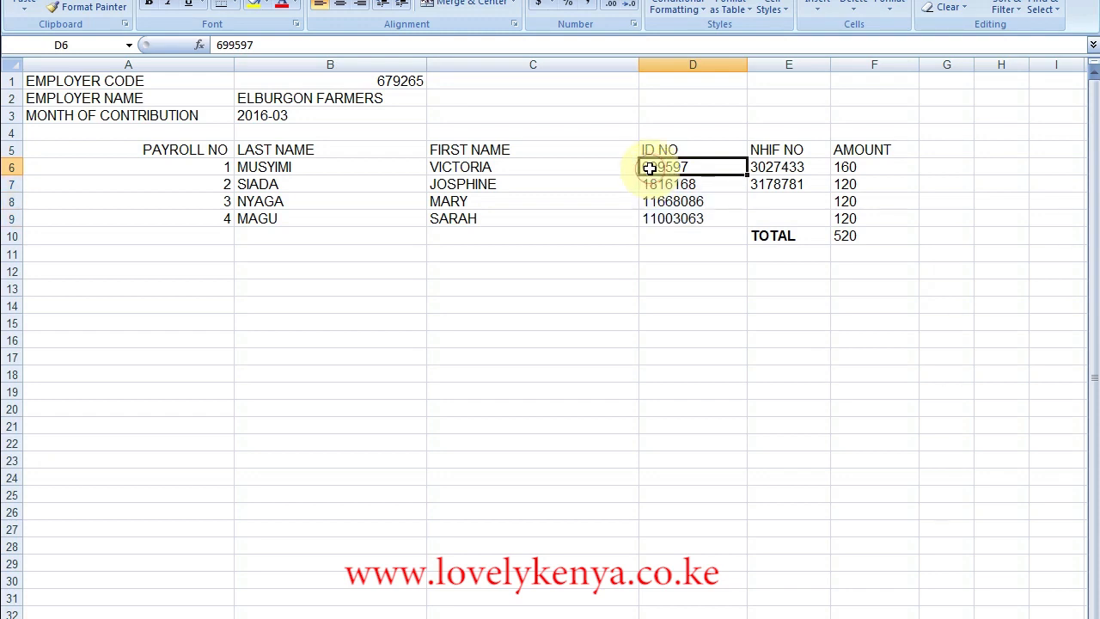
double_click(646, 169)
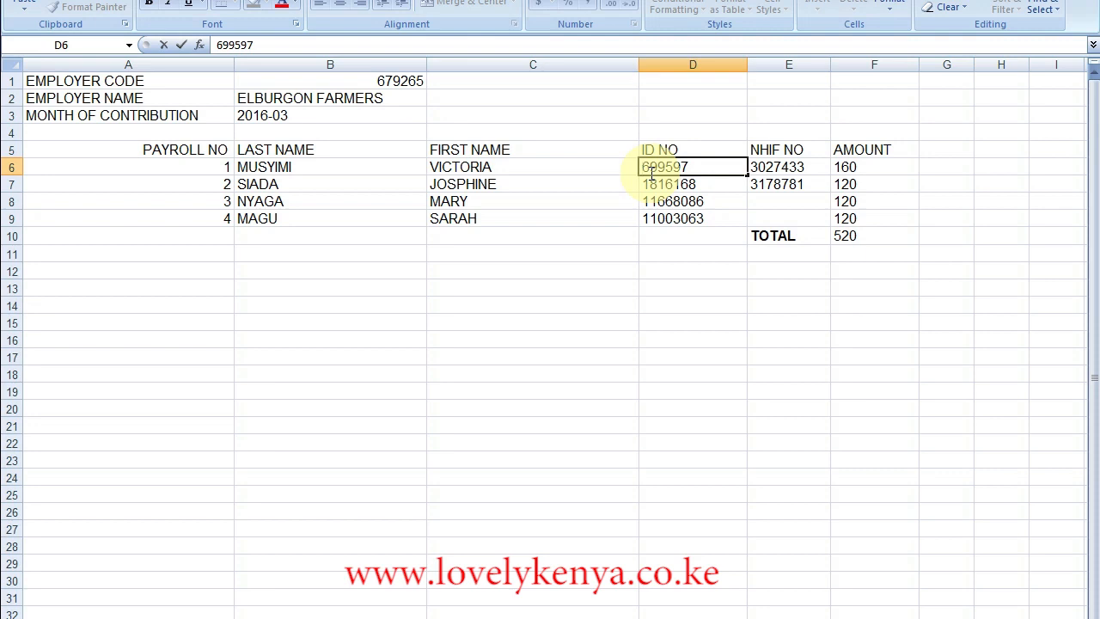
text(')
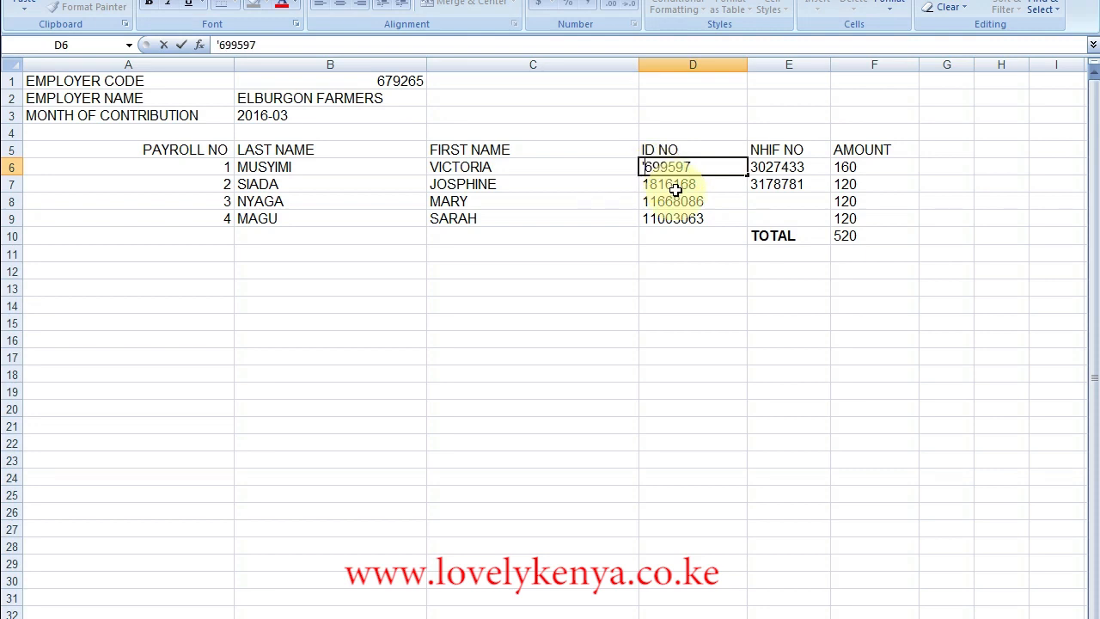
key(BackSpace)
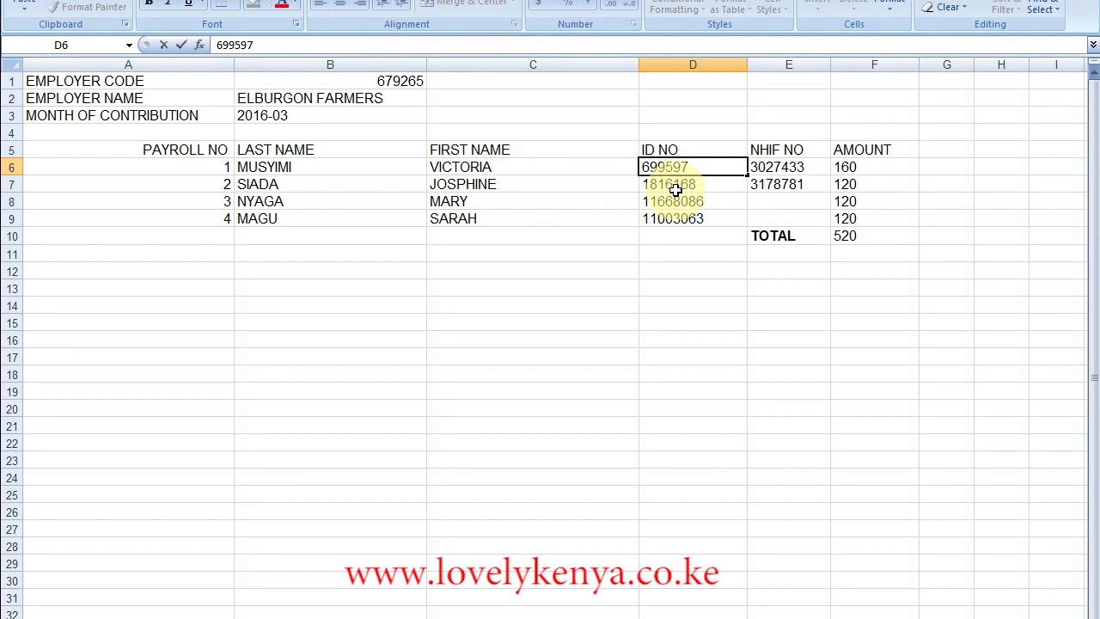
- Examine the NHIF number column, including the empty cells E8:E9, and the TOTAL label in E10
click(774, 166)
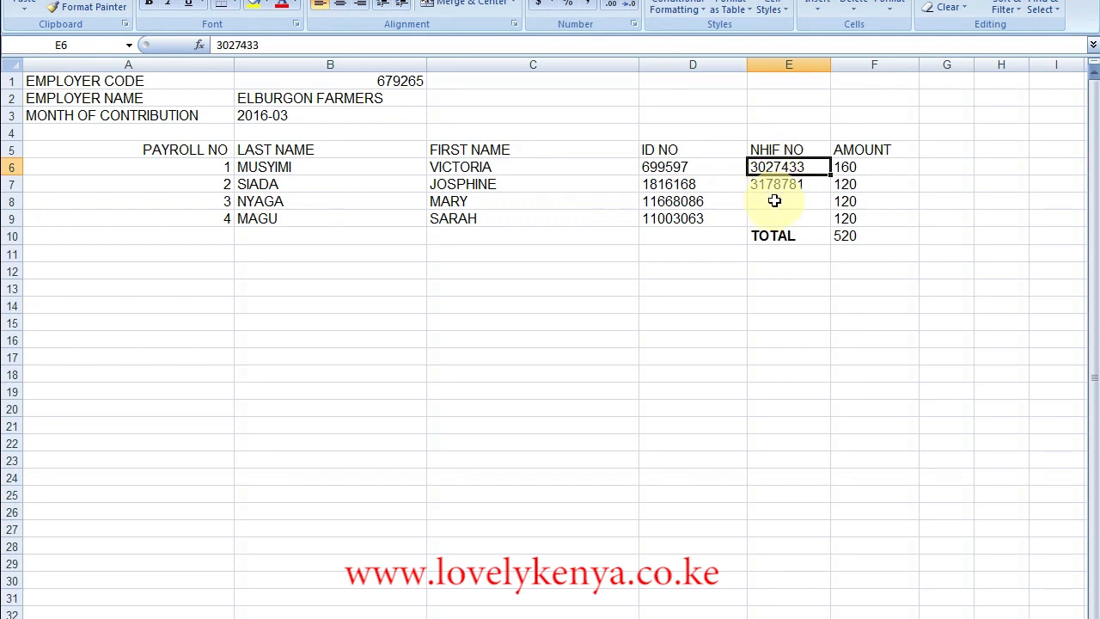
drag(774, 200, 777, 219)
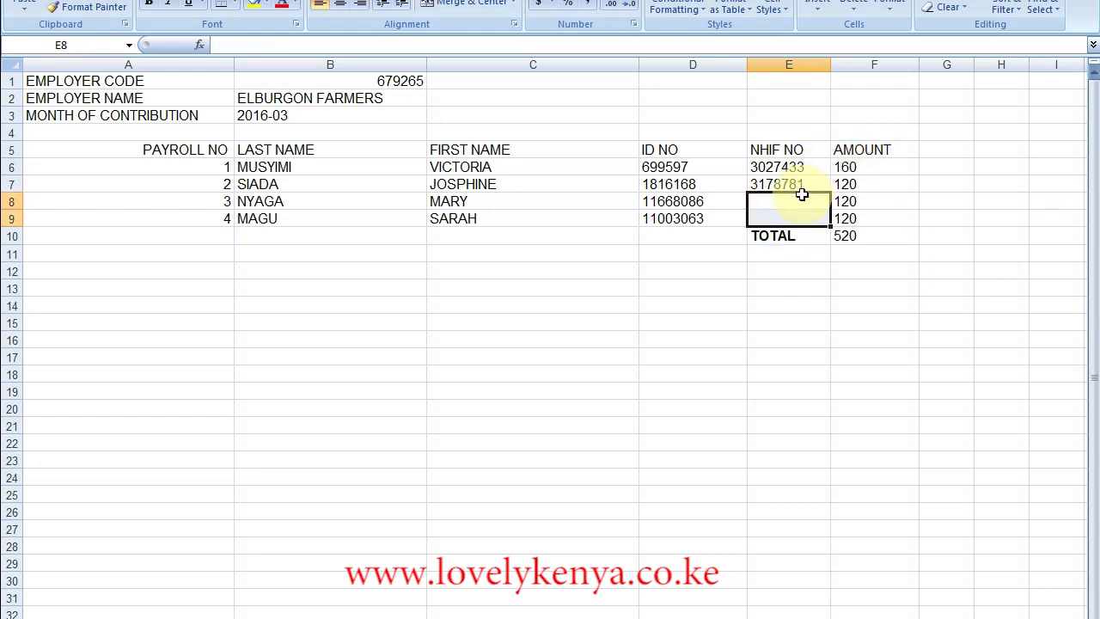
click(779, 236)
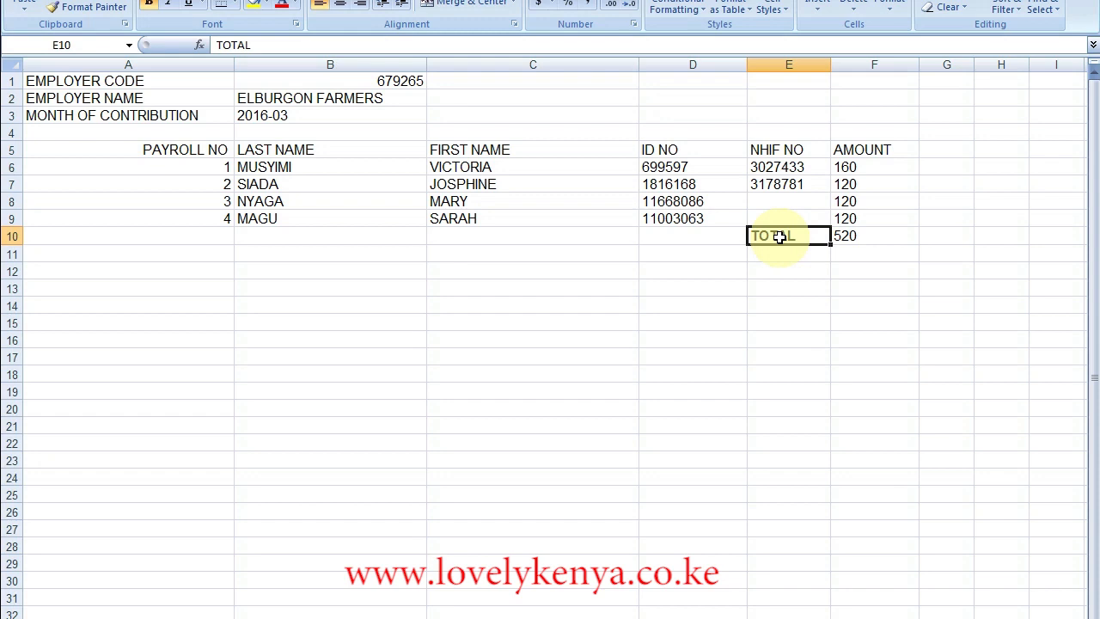
- Bold the TOTAL label in E10 and review the amounts in F6:F9, the total in F10 and the full data range A1:F10
key(ctrl+b)
click(857, 237)
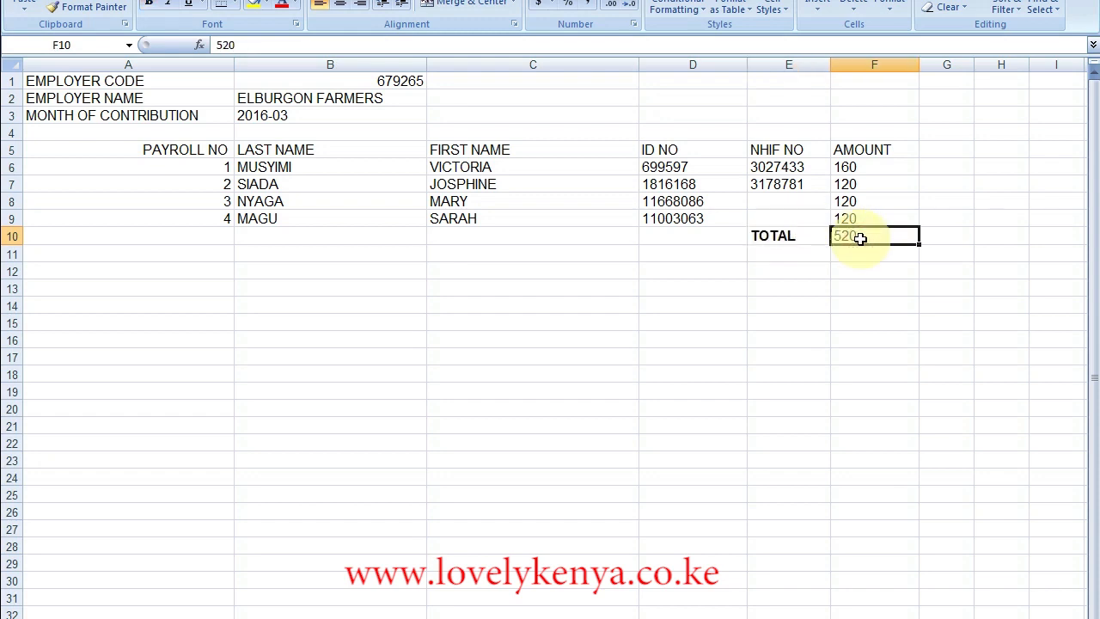
drag(853, 167, 859, 216)
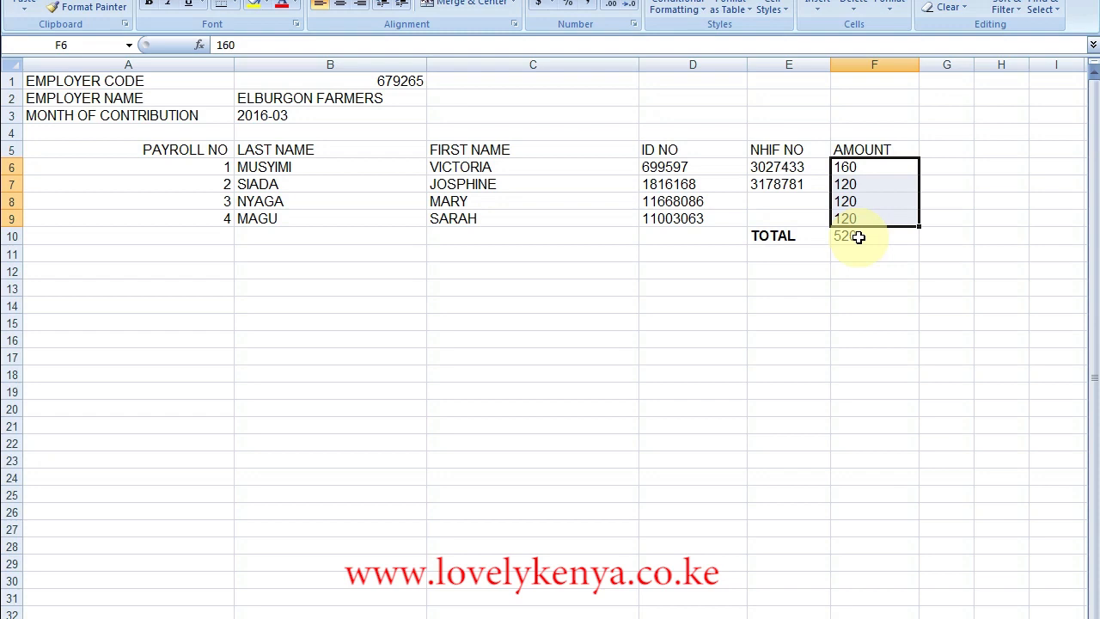
drag(865, 236, 123, 81)
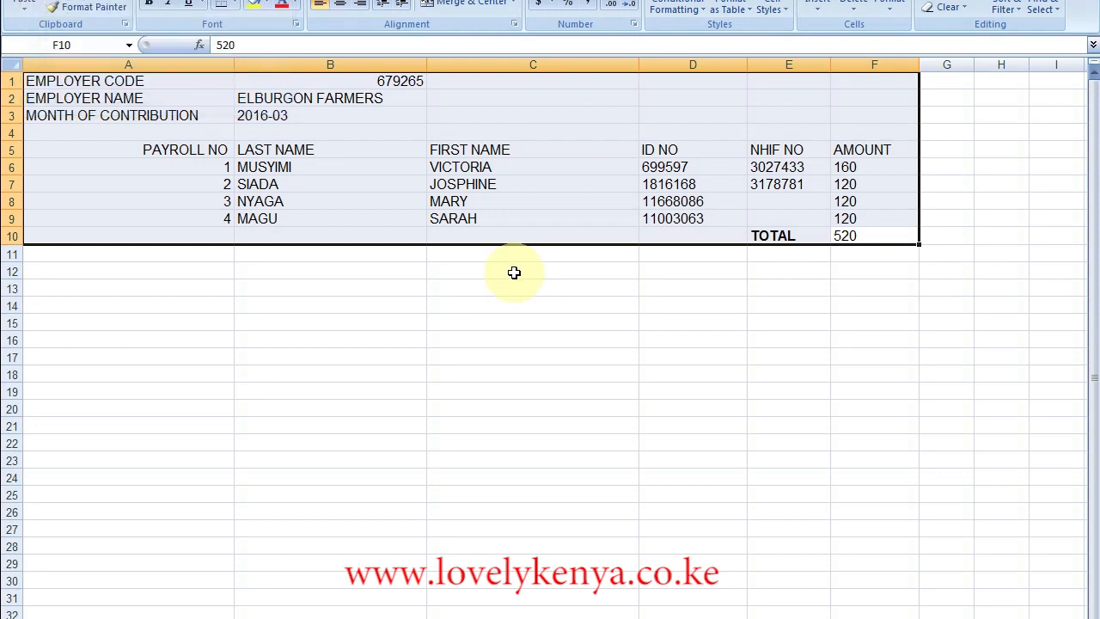
click(522, 222)
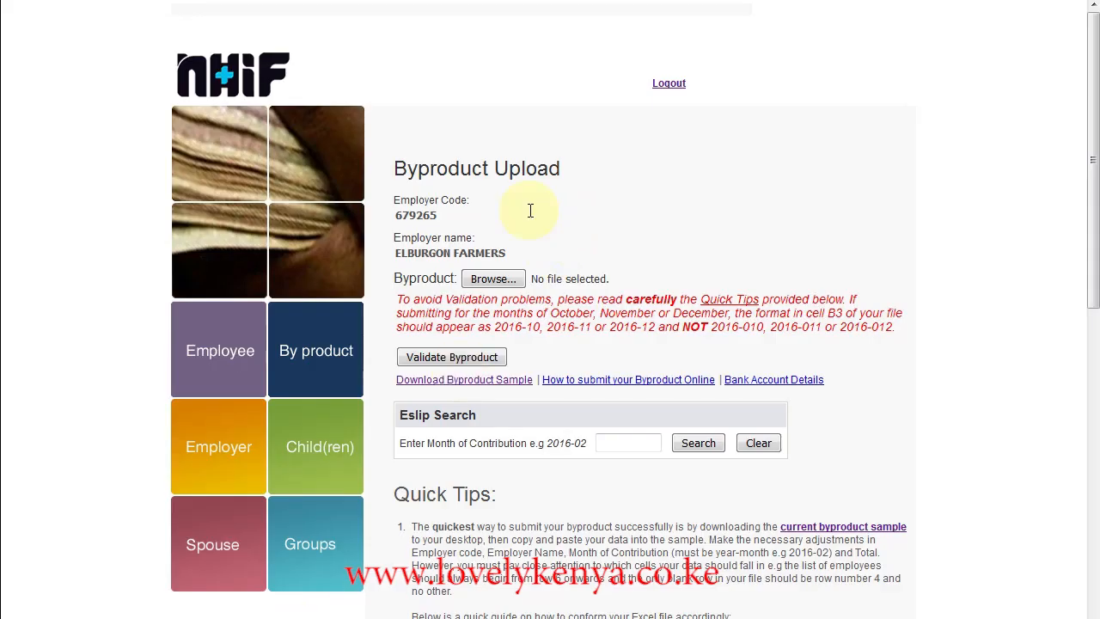
- On the NHIF Byproduct Upload page in the browser, attach the file Elburgon Farmers NHIF.xls and validate the byproduct
click(492, 279)
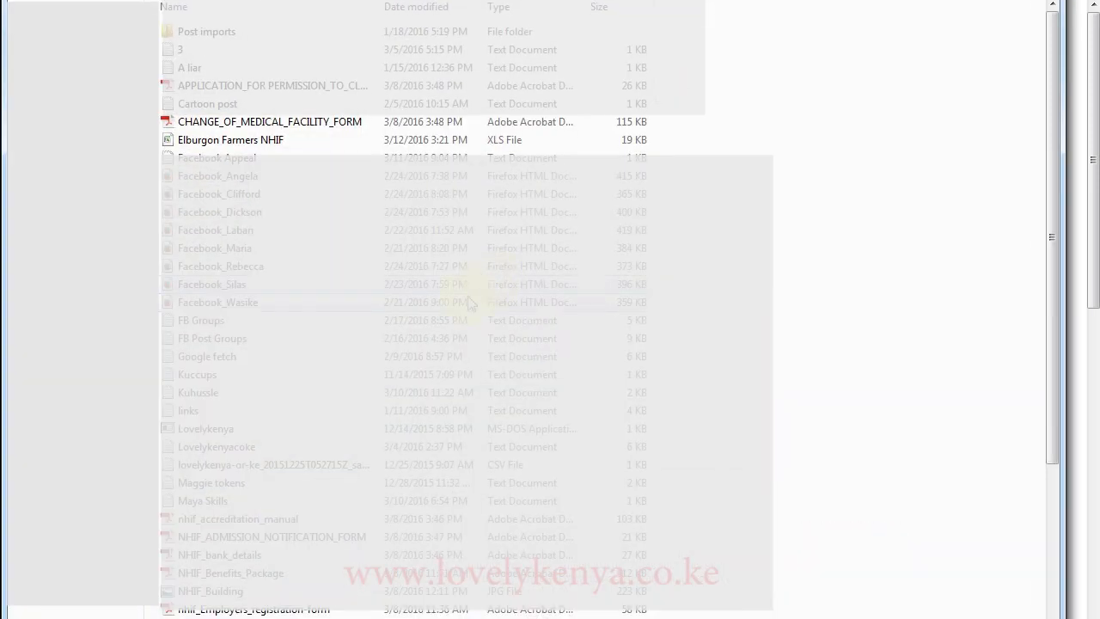
click(232, 139)
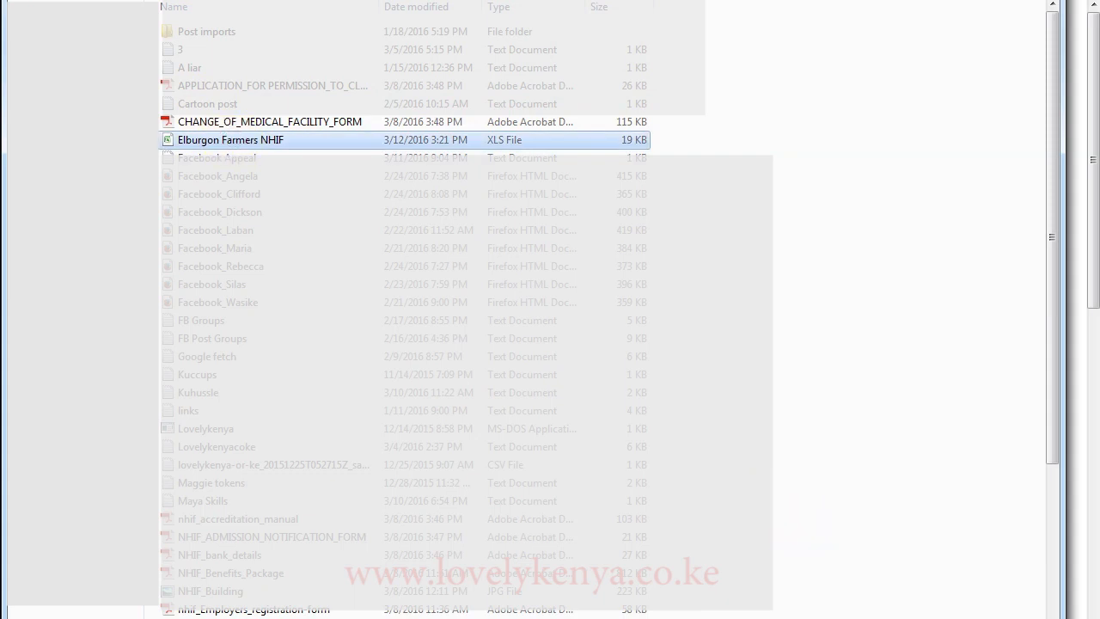
click(898, 617)
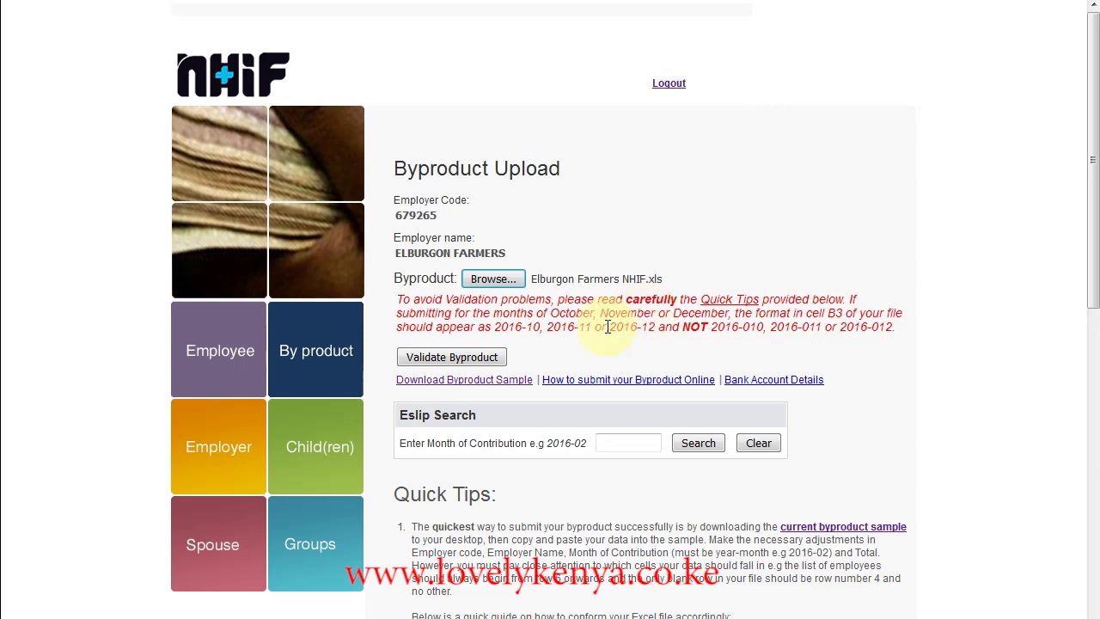
click(449, 357)
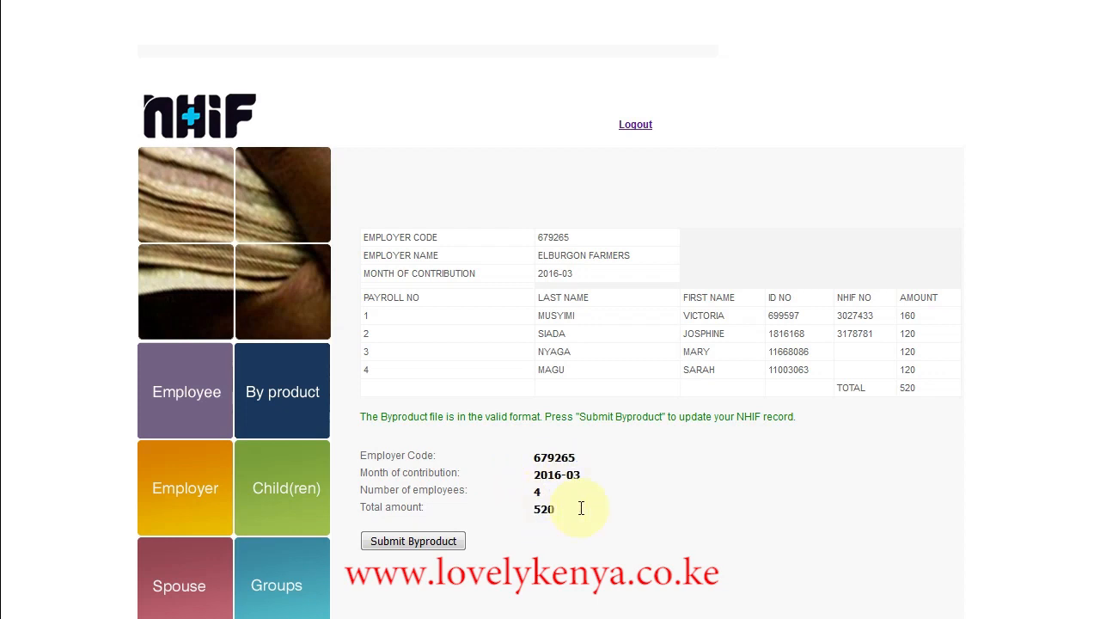
- Review the validated employer details and employee contributions, and submit the byproduct to update the NHIF record
drag(363, 238, 875, 418)
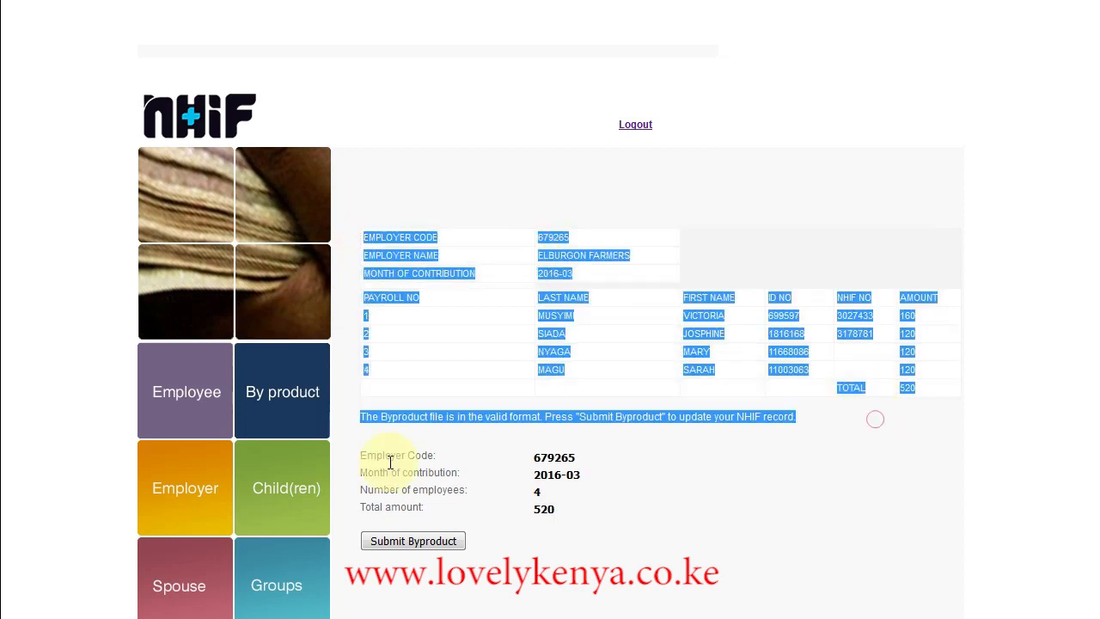
click(428, 542)
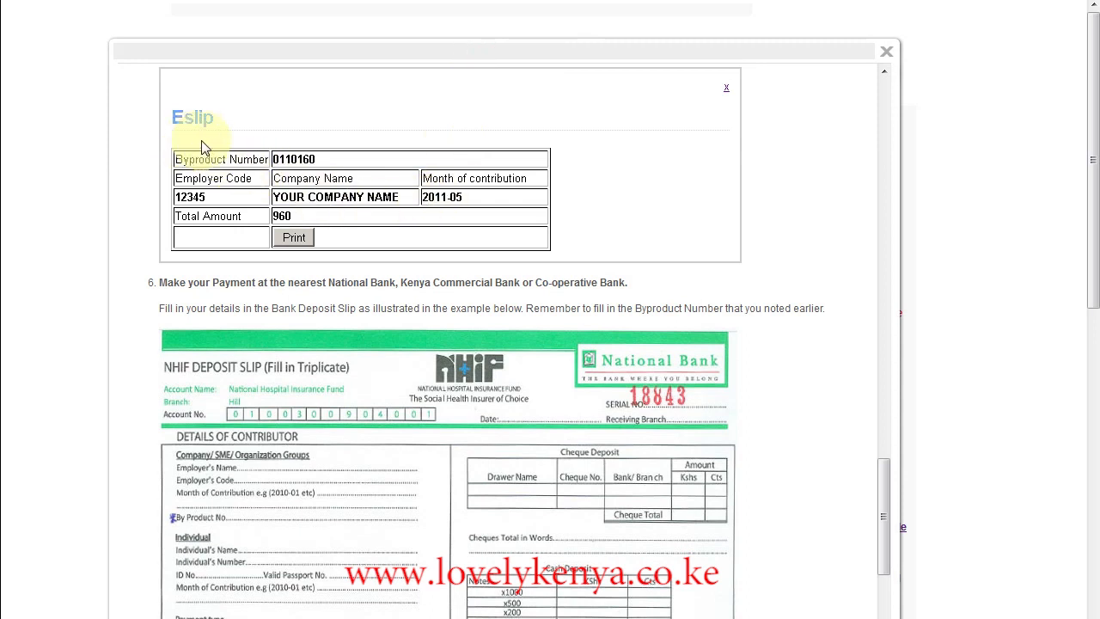
- Examine the byproduct number and the print option on the sample Eslip in the online submission guide
mouse_move(325, 157)
mouse_down()
mouse_move(305, 156)
mouse_move(323, 158)
mouse_up()
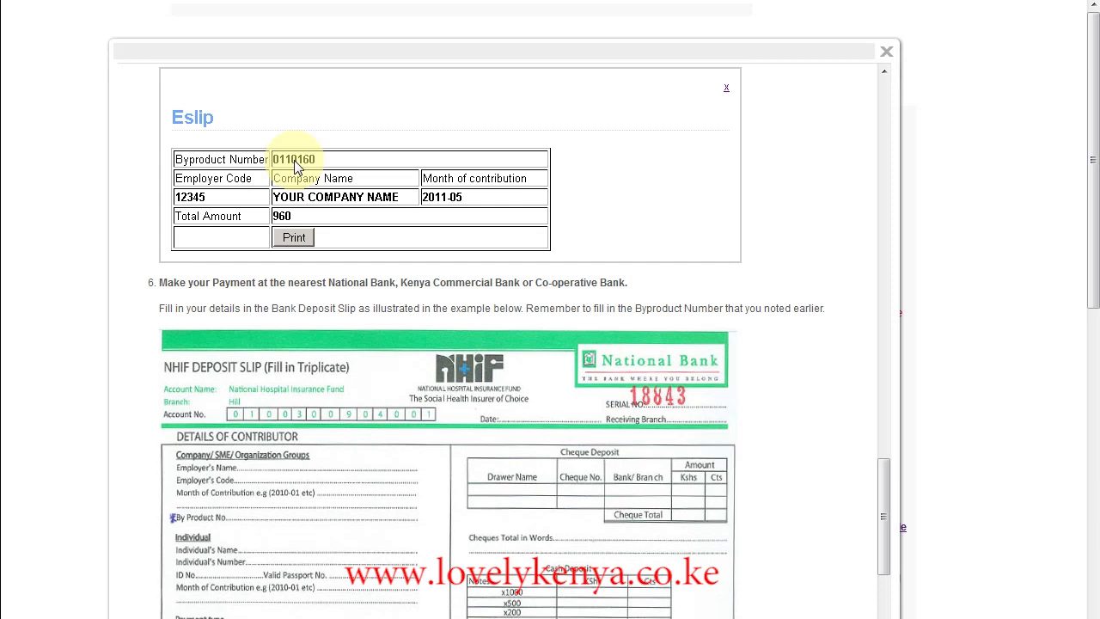
click(295, 239)
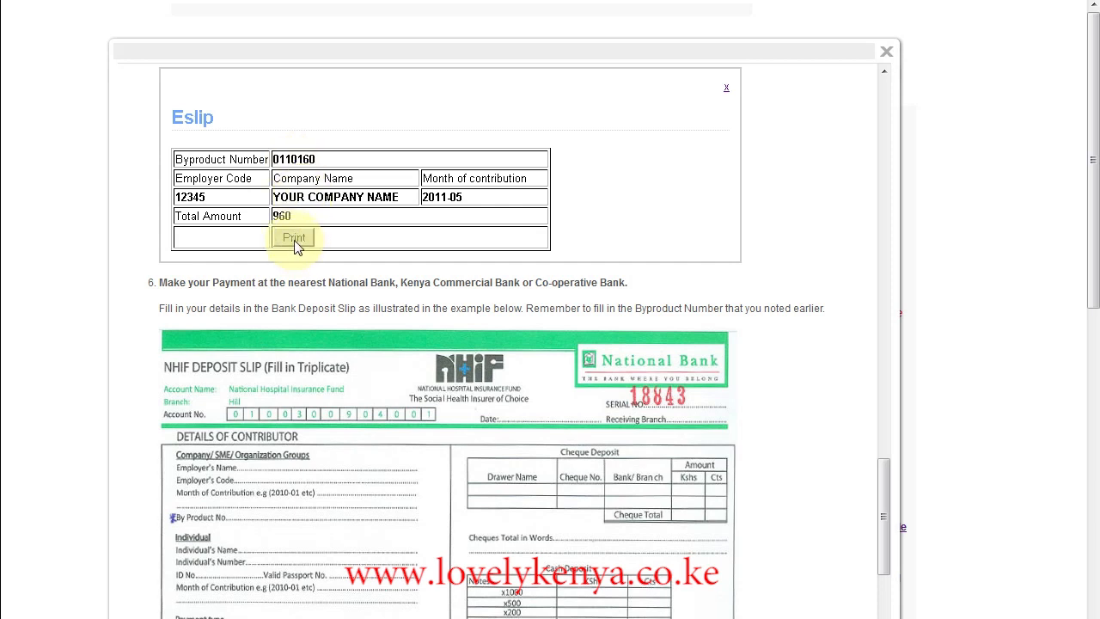